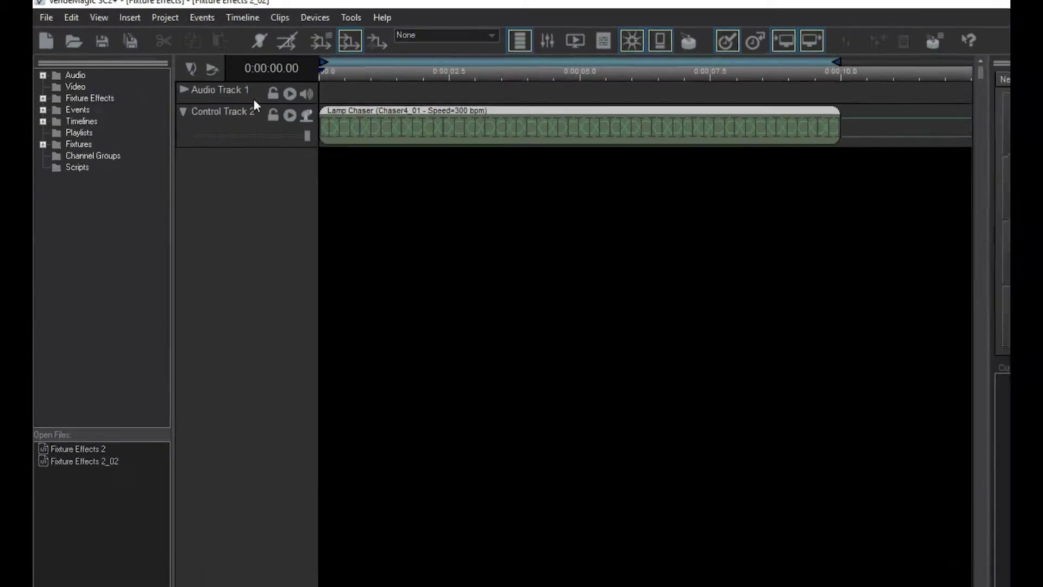
# Create a new empty timeline with Audio Track 1 and Control Track 2 via File > New > Timeline.
pyautogui.click(50, 16)
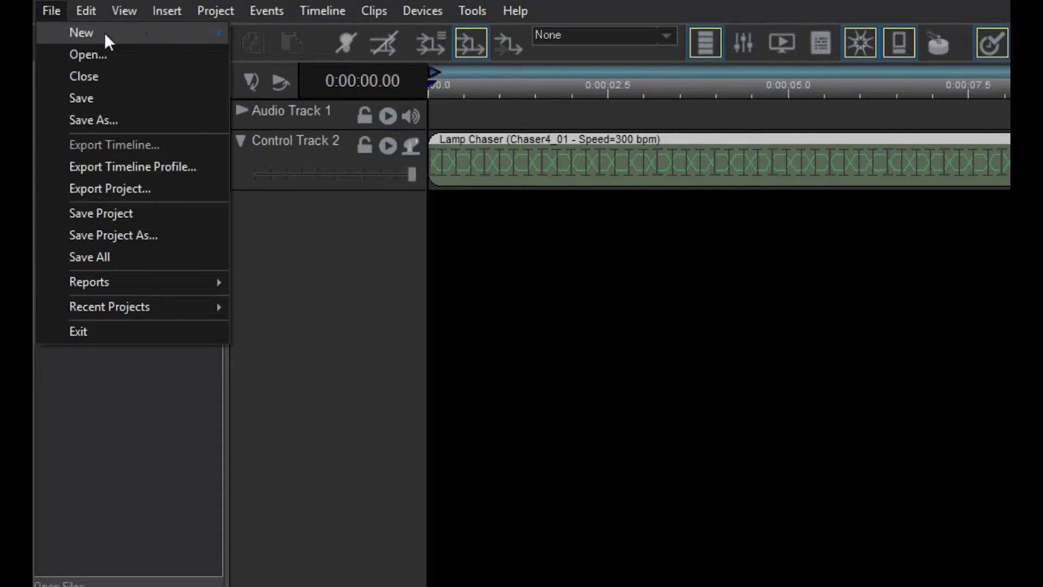
pyautogui.moveTo(105, 33)
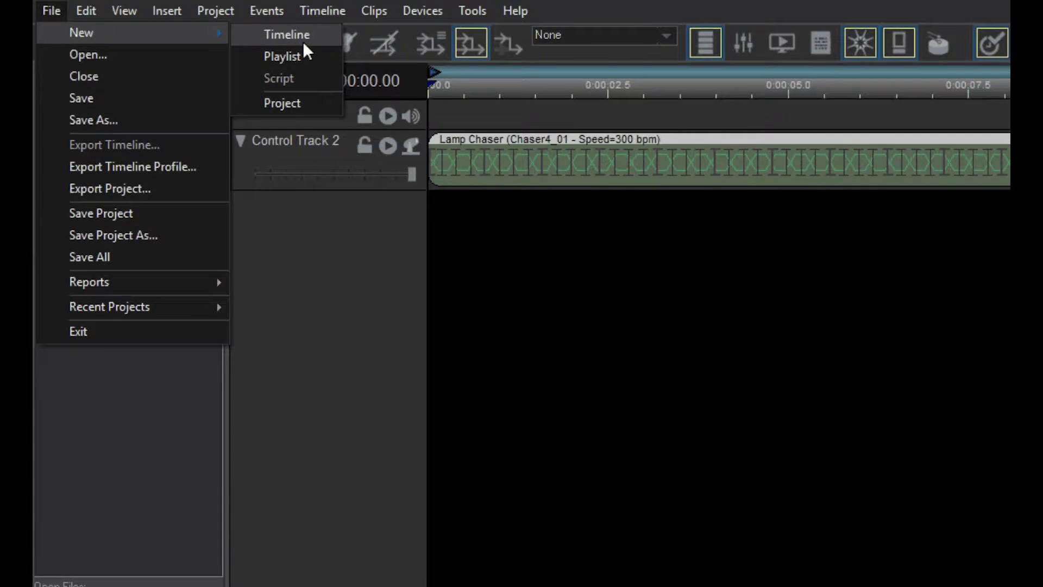
pyautogui.click(302, 42)
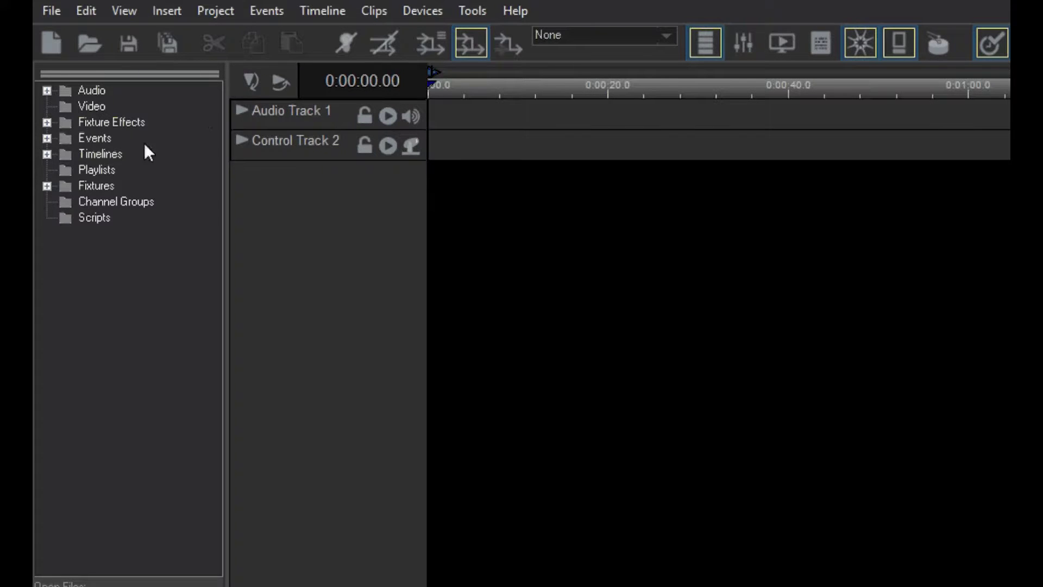
# Expand the _10Channel fixture's channels and try dragging Level1 onto Control Track 2.
pyautogui.click(47, 186)
pyautogui.click(65, 201)
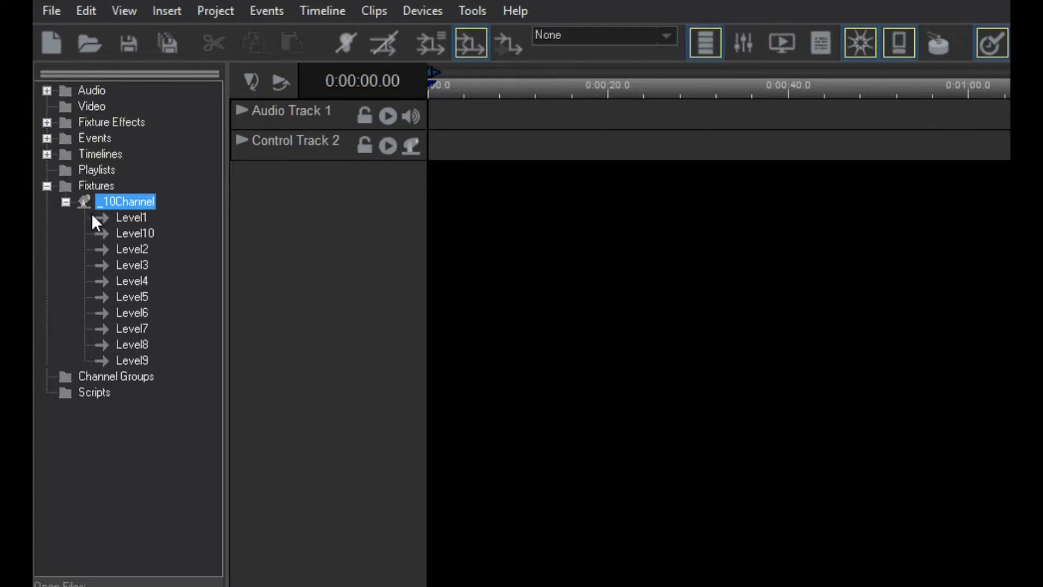
pyautogui.moveTo(99, 216); pyautogui.dragTo(291, 140)
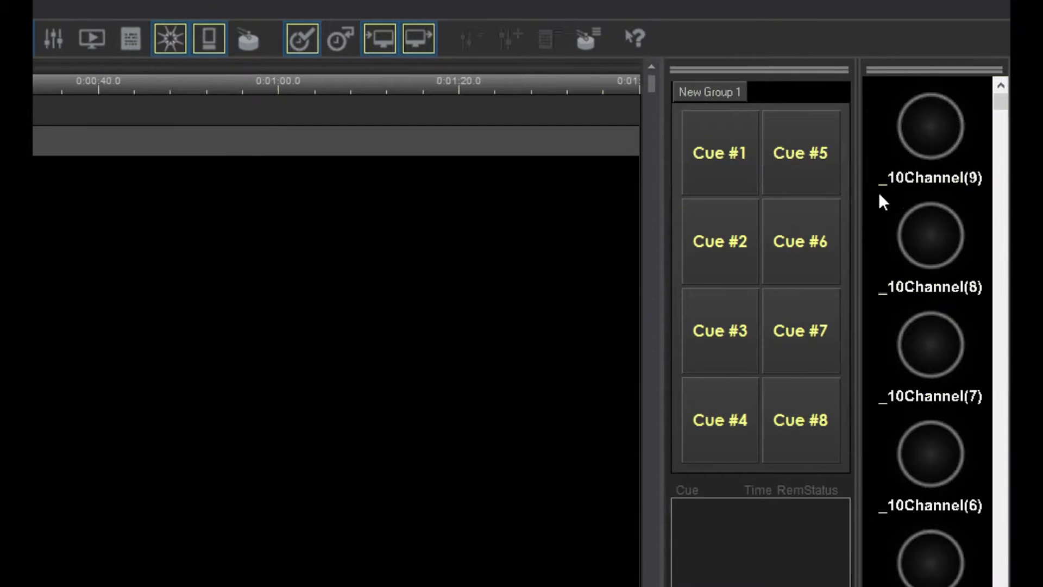
# In Select Fixtures, choose only the Level1 channel of _10Channel and confirm.
pyautogui.rightClick(884, 197)
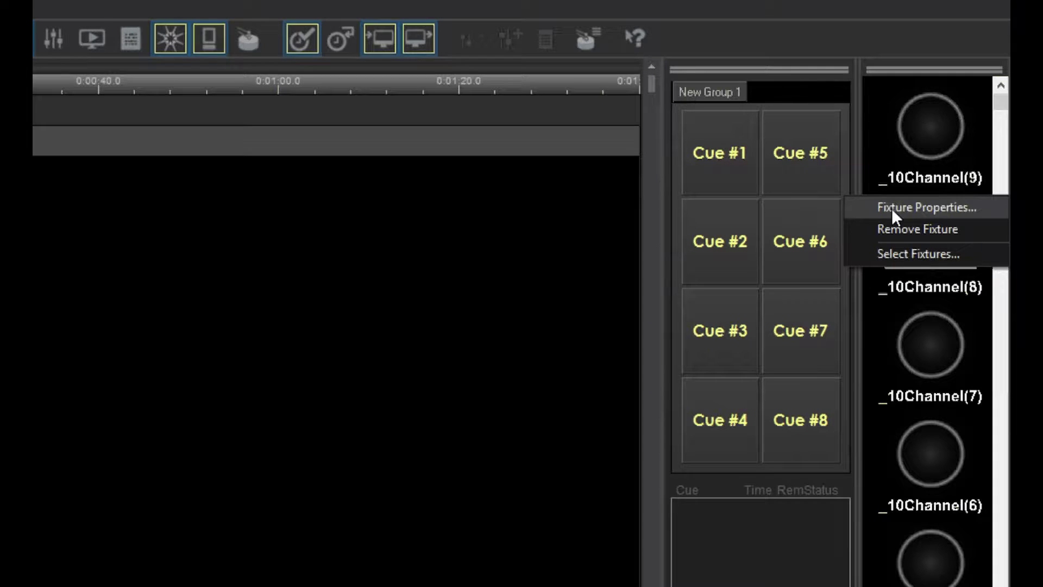
pyautogui.click(902, 252)
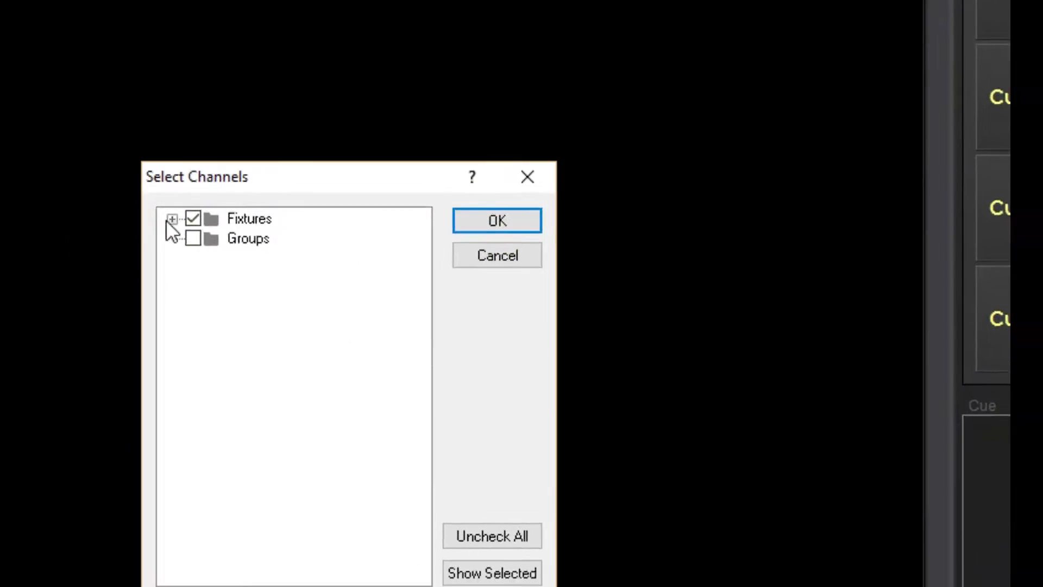
pyautogui.click(35, 340)
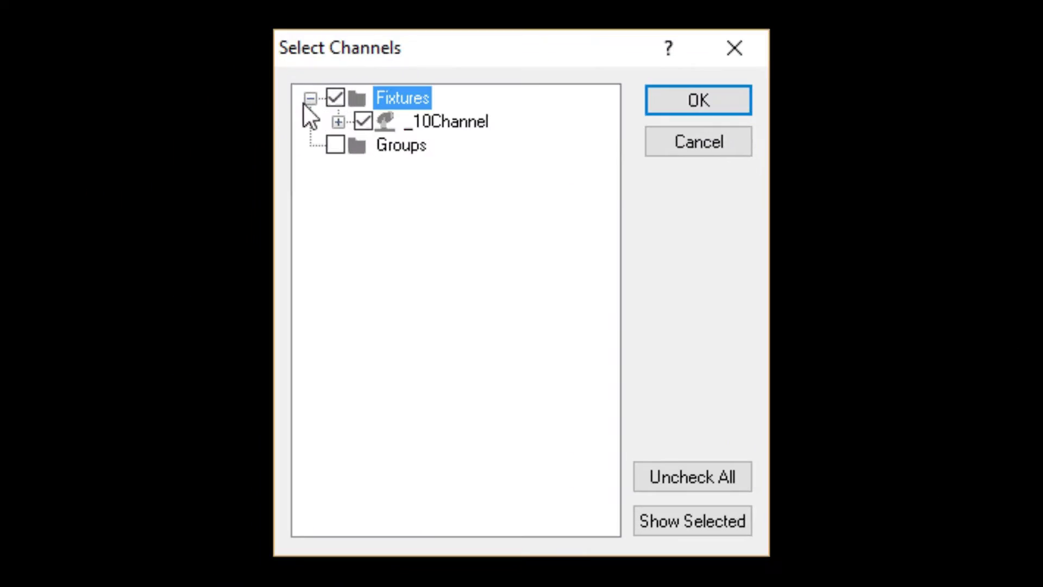
pyautogui.click(338, 121)
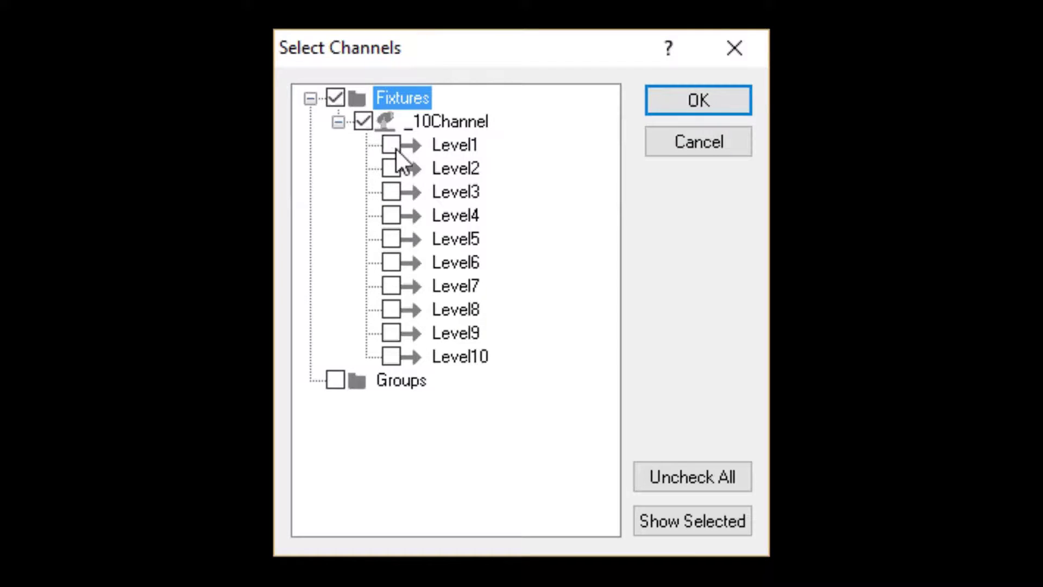
pyautogui.click(387, 144)
pyautogui.click(360, 120)
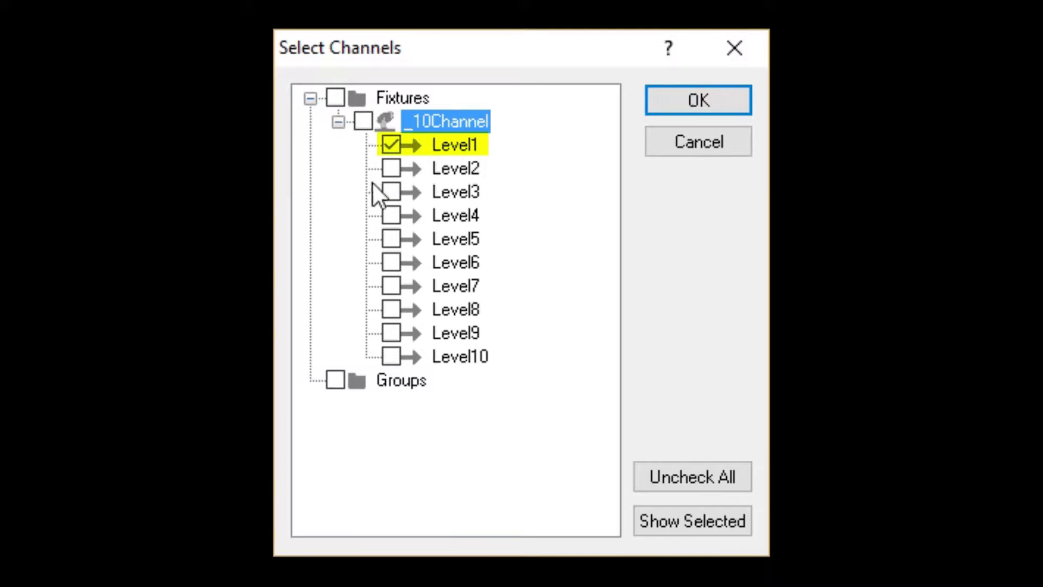
pyautogui.click(705, 106)
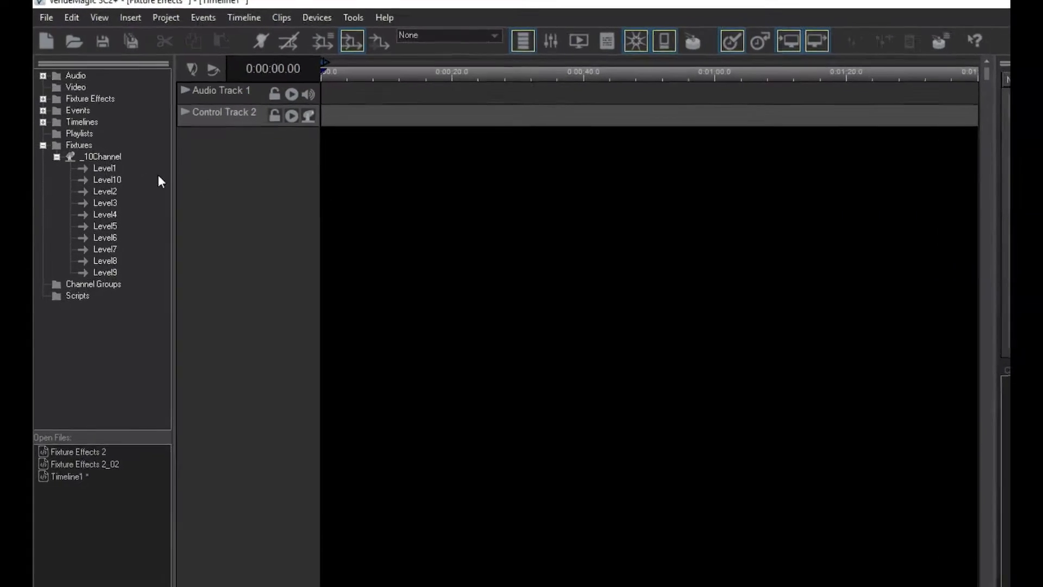
# Drag a Level Control clip from Fixture Effects onto the start of Control Track 2.
pyautogui.click(43, 123)
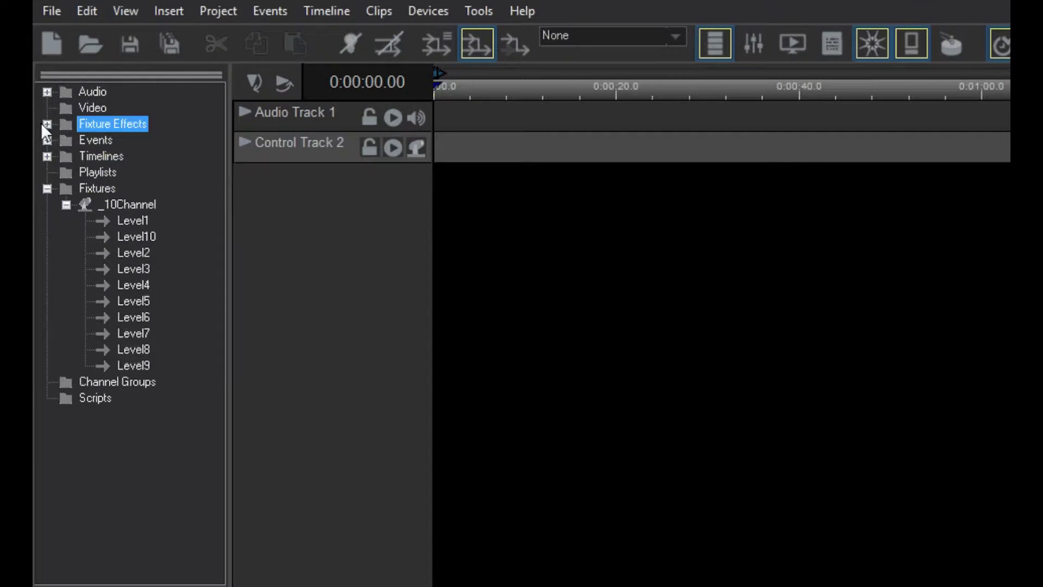
pyautogui.moveTo(126, 282); pyautogui.dragTo(443, 143)
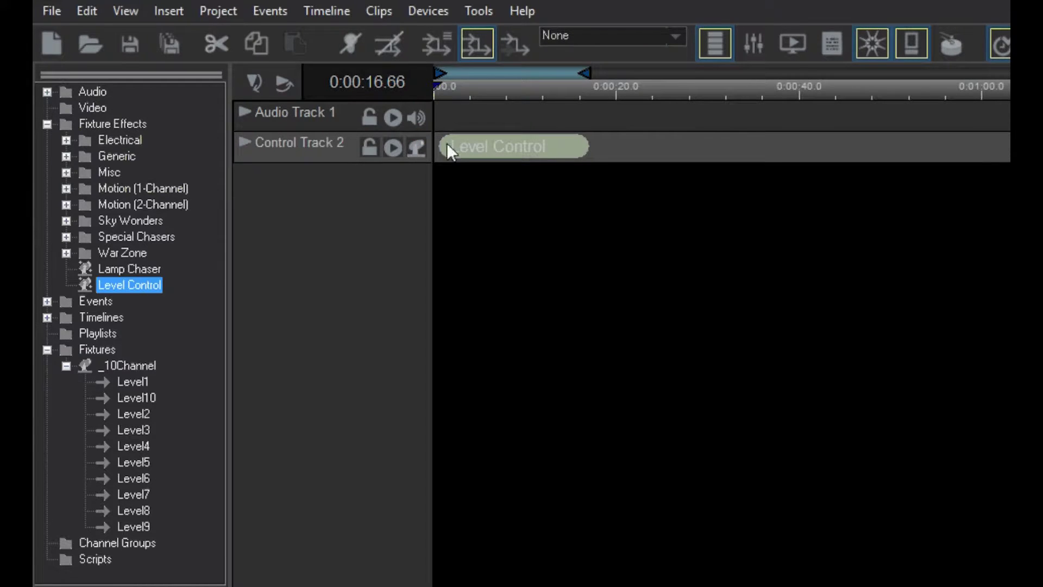
pyautogui.click(459, 144)
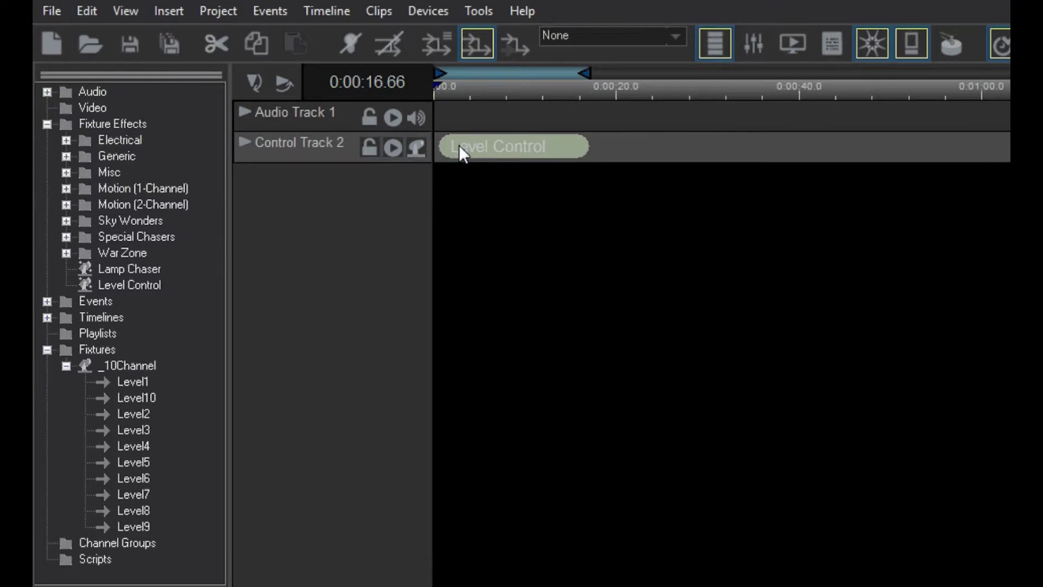
# Expand Control Track 2 to X-Large height and zoom the timeline to fit.
pyautogui.click(244, 142)
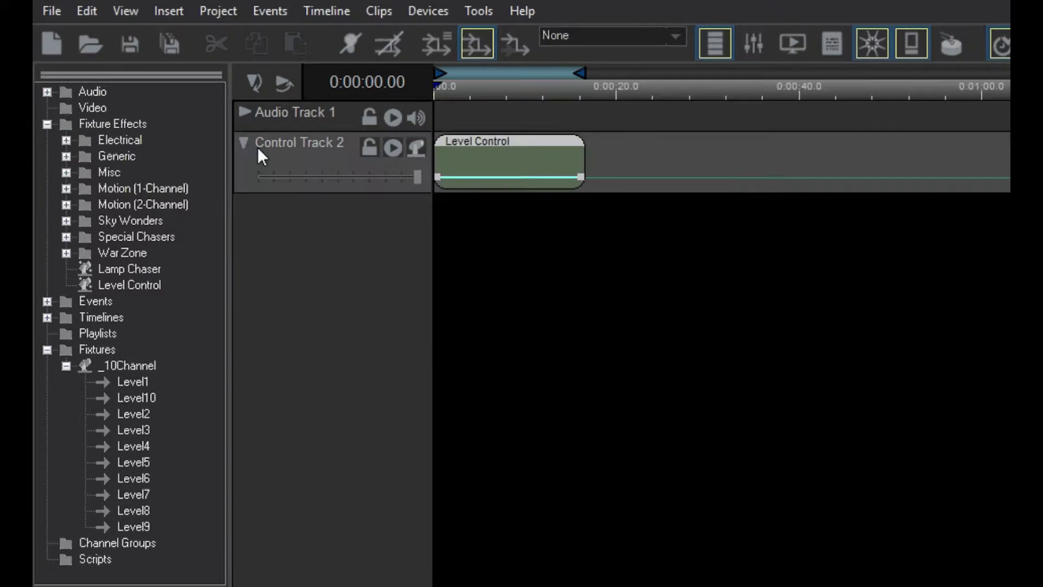
pyautogui.rightClick(258, 146)
pyautogui.moveTo(344, 255)
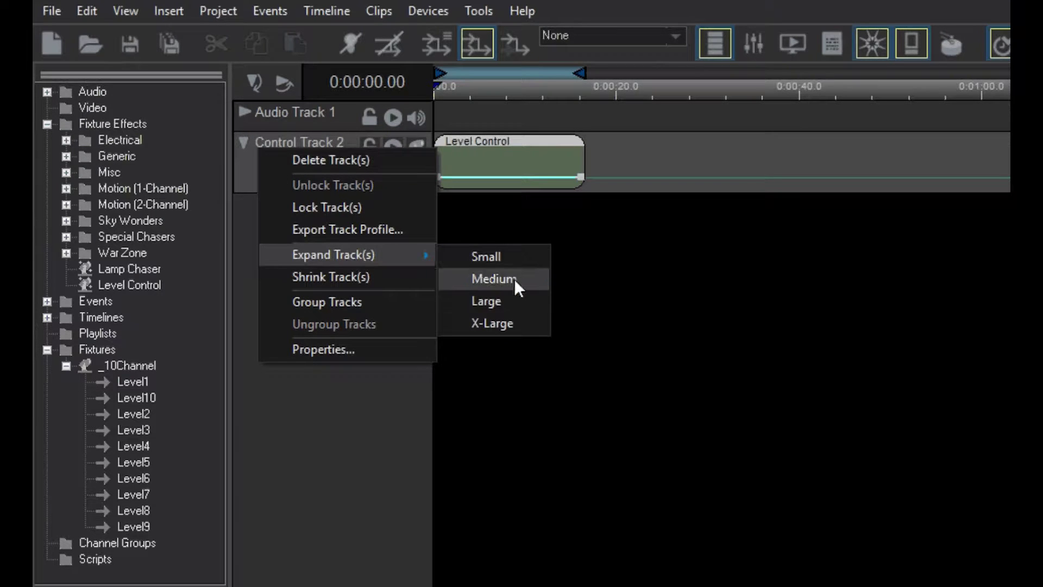
pyautogui.click(513, 317)
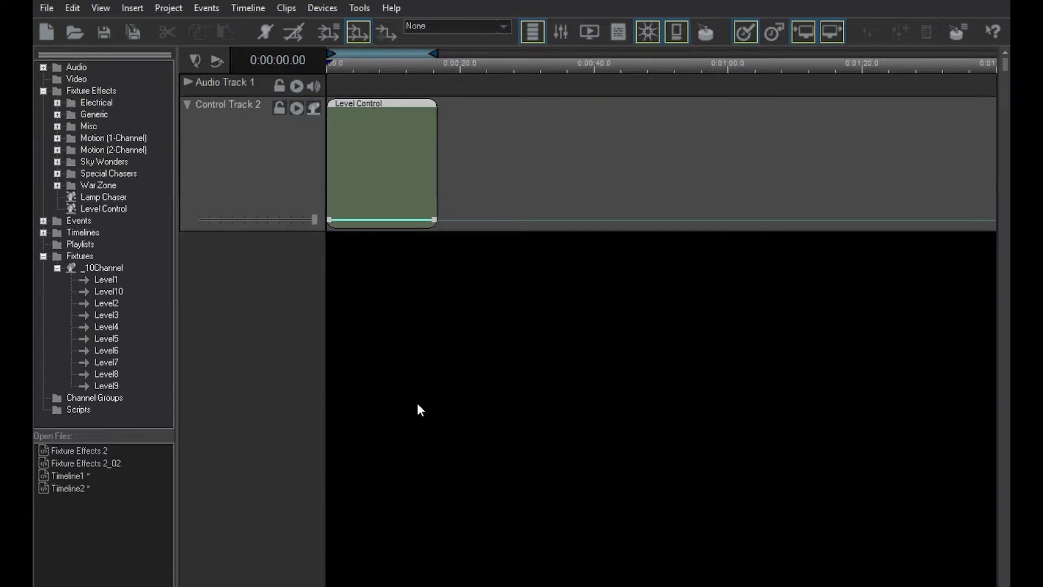
pyautogui.press('z')
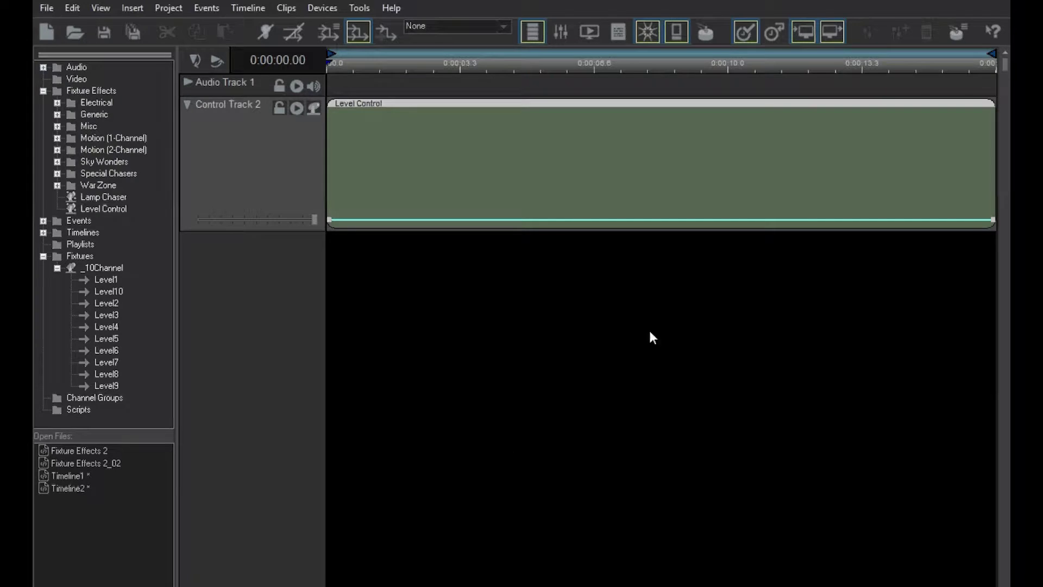
# Trim the Level Control clip to 0:00:05.0 and ramp Level1 from 47.97 up to 100.
pyautogui.moveTo(995, 175)
pyautogui.mouseDown()
pyautogui.moveTo(880, 158)
pyautogui.moveTo(511, 148)
pyautogui.moveTo(538, 150)
pyautogui.moveTo(525, 150)
pyautogui.mouseUp()
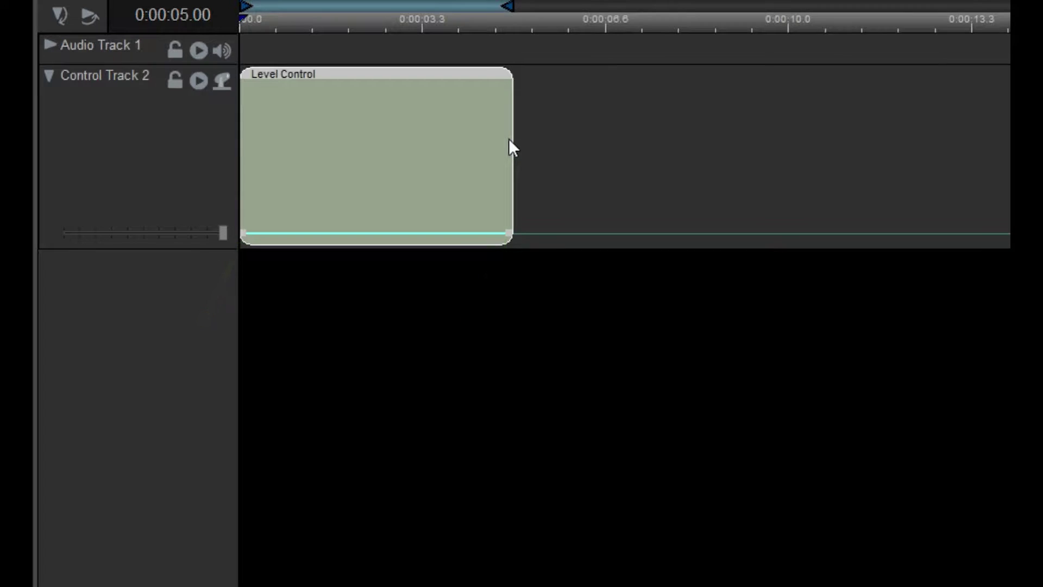
pyautogui.moveTo(510, 236)
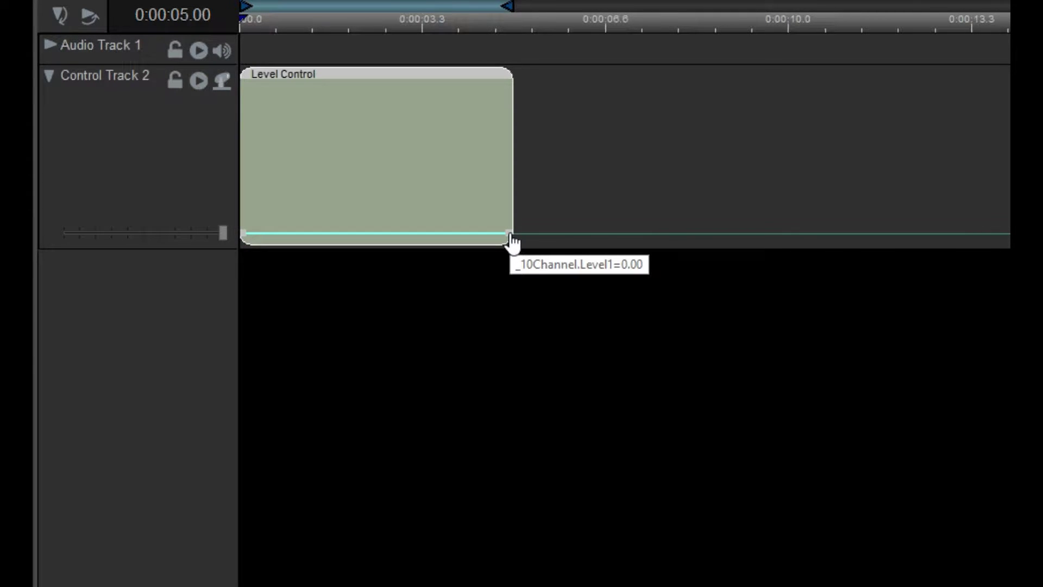
pyautogui.moveTo(510, 235); pyautogui.dragTo(523, 81)
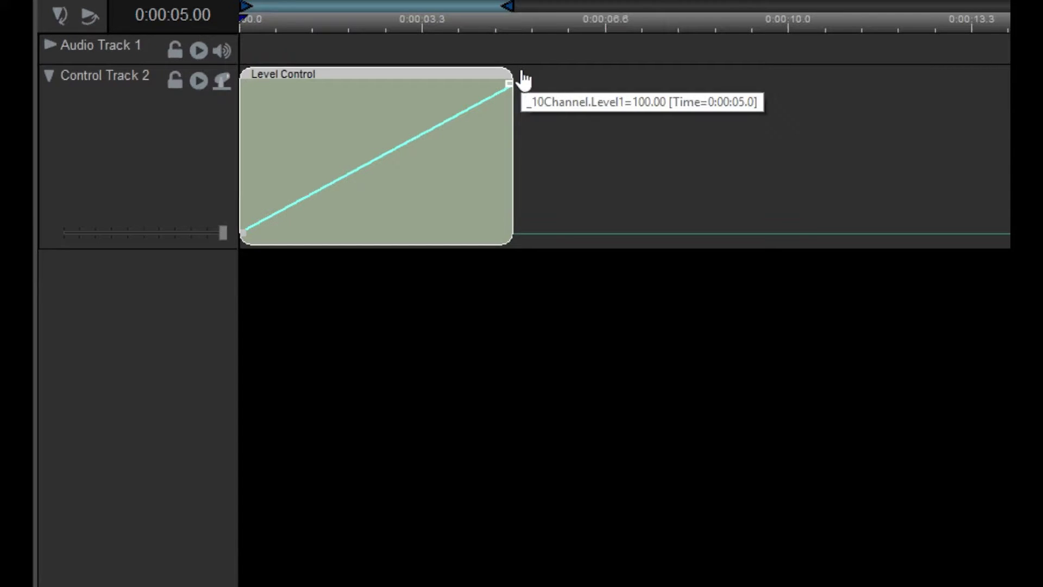
pyautogui.moveTo(523, 80); pyautogui.dragTo(523, 82)
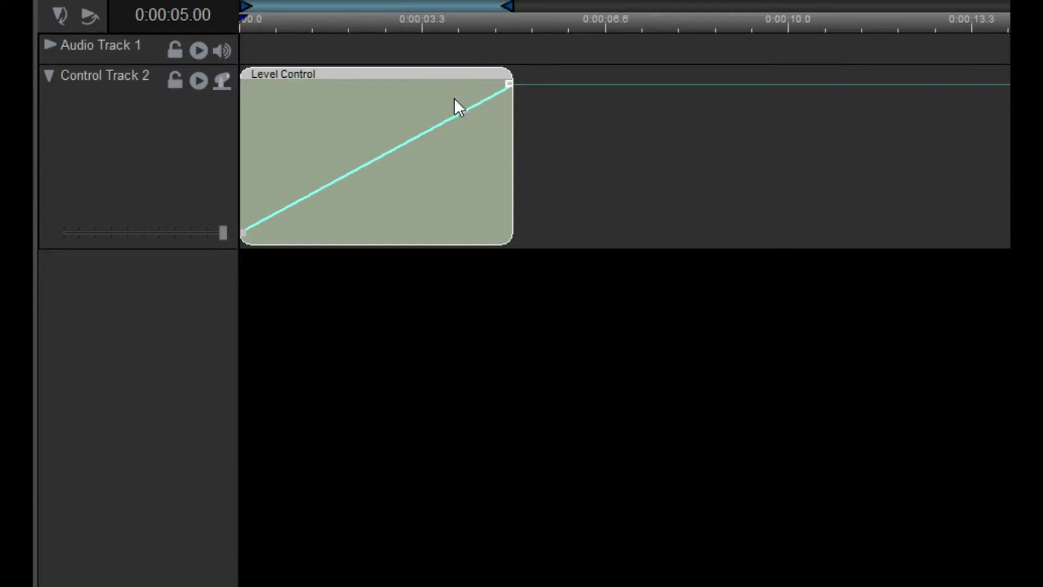
pyautogui.moveTo(245, 236)
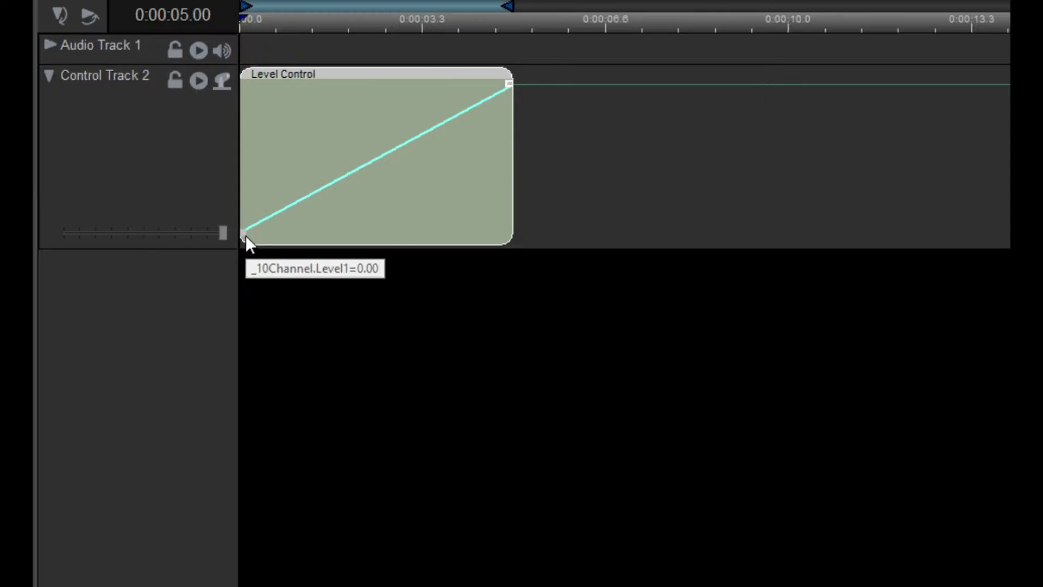
pyautogui.moveTo(245, 236); pyautogui.dragTo(248, 164)
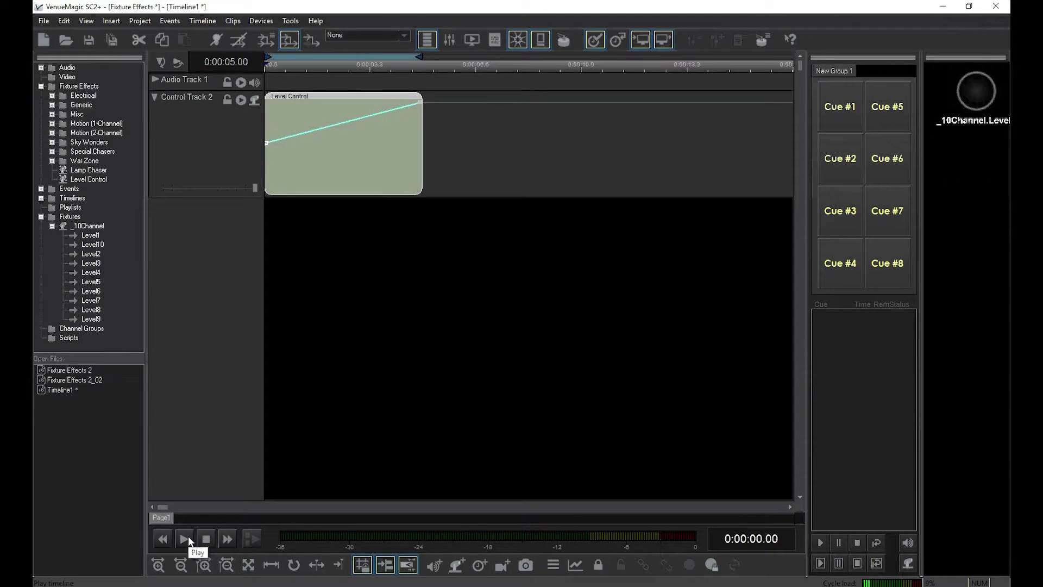
# Play the timeline through the Level Control clip to 0:00:05.00.
pyautogui.click(188, 536)
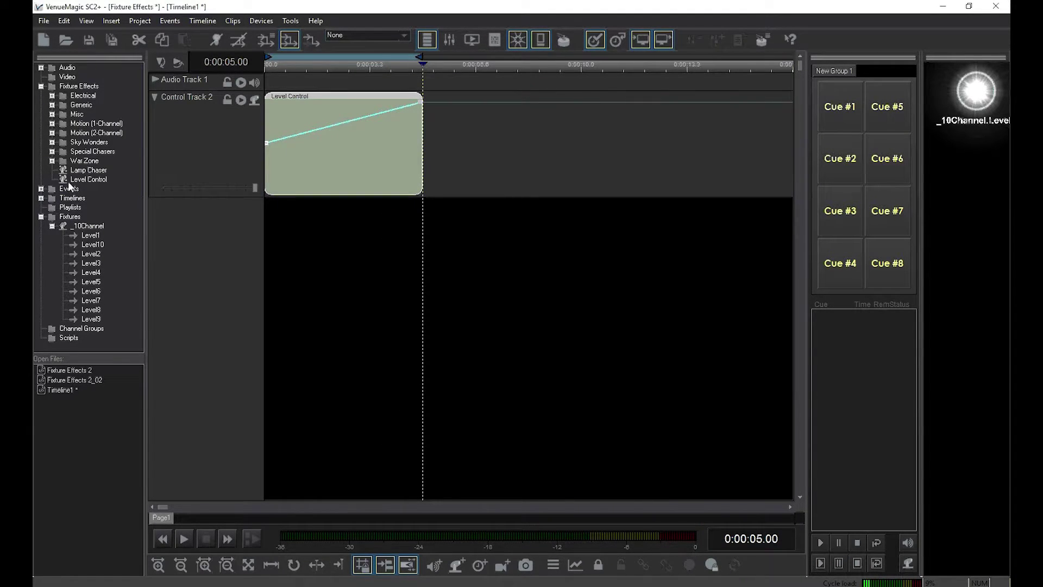
# Add a second Level Control clip and lower the first clip's end point to about 73.65.
pyautogui.moveTo(68, 181); pyautogui.dragTo(428, 148)
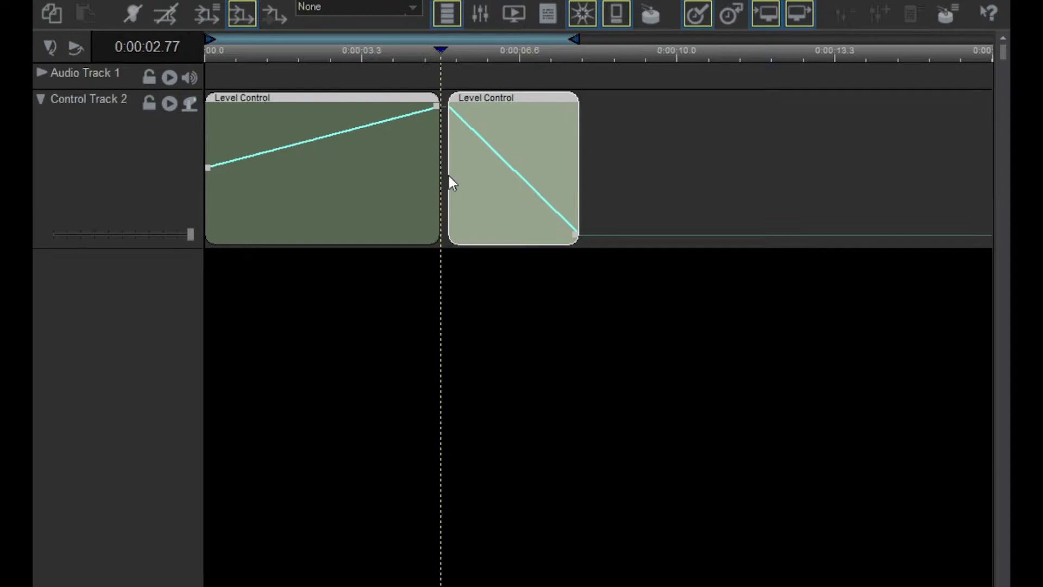
pyautogui.click(436, 106)
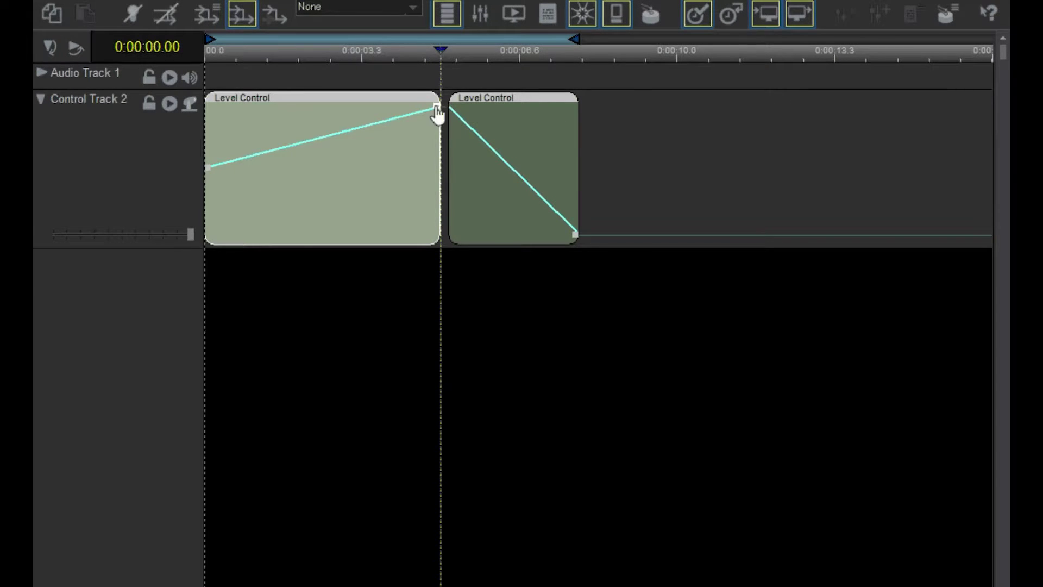
pyautogui.moveTo(437, 106)
pyautogui.mouseDown()
pyautogui.moveTo(437, 173)
pyautogui.moveTo(437, 107)
pyautogui.mouseUp()
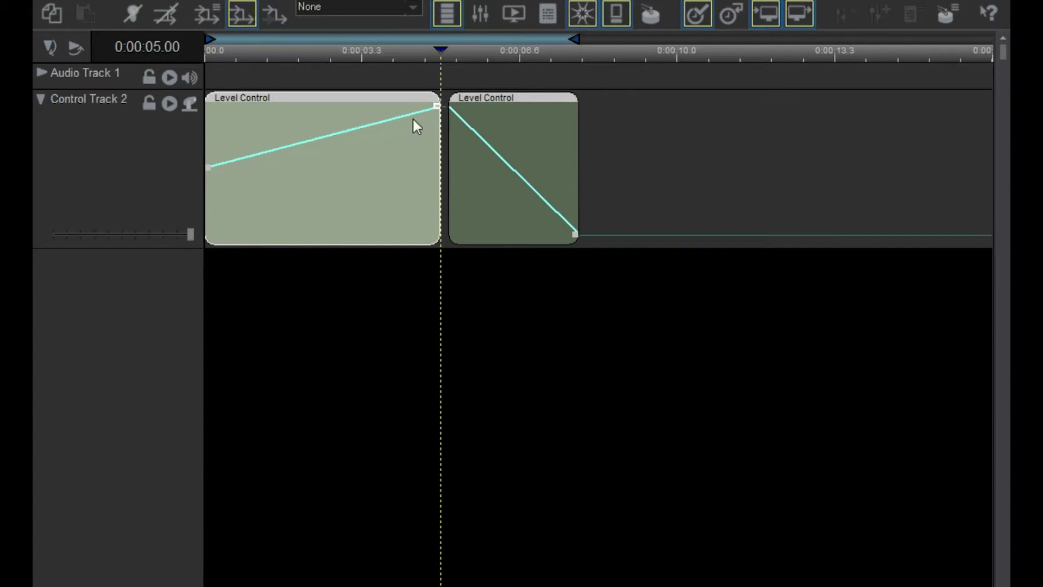
# Add two _10Channel.Level1 envelope handles to the first Level Control clip.
pyautogui.rightClick(324, 188)
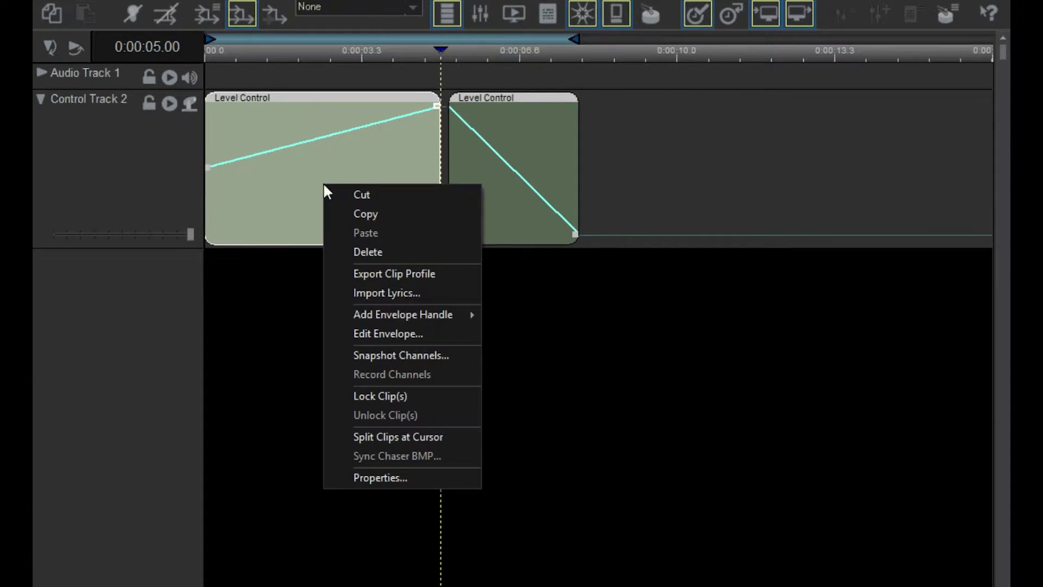
pyautogui.moveTo(406, 317)
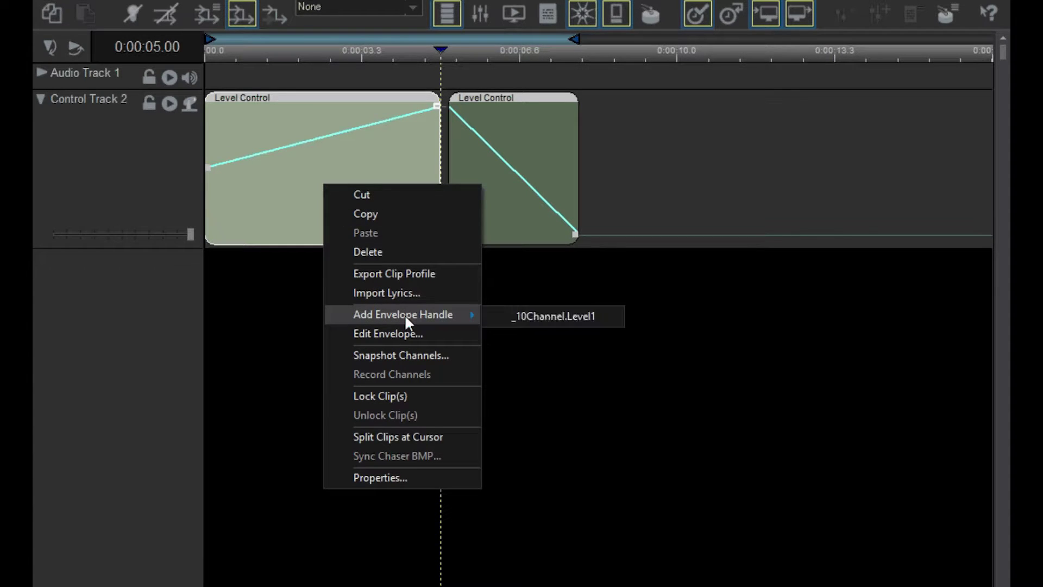
pyautogui.click(497, 311)
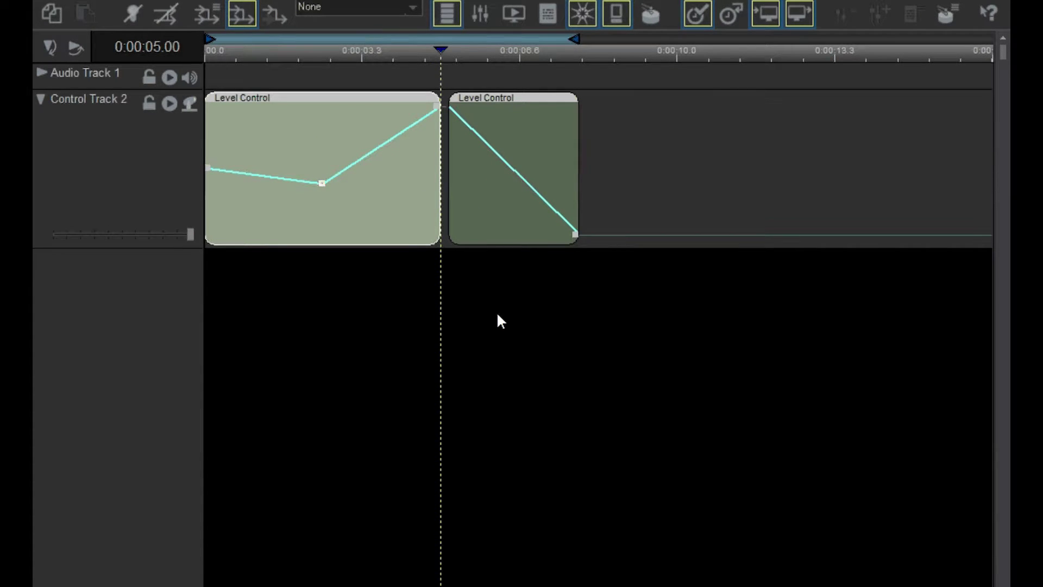
pyautogui.rightClick(381, 171)
pyautogui.moveTo(461, 303)
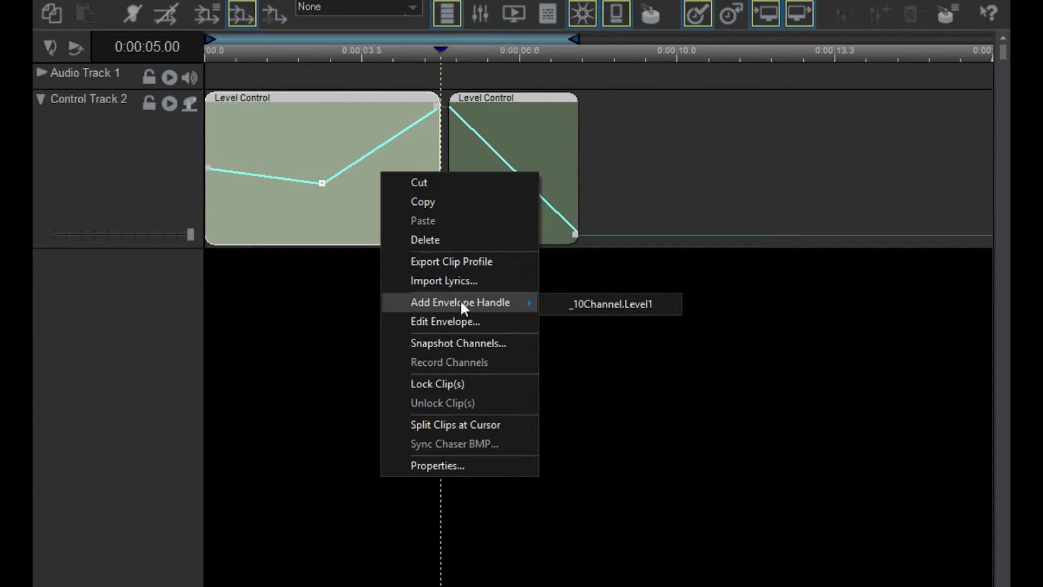
pyautogui.click(561, 305)
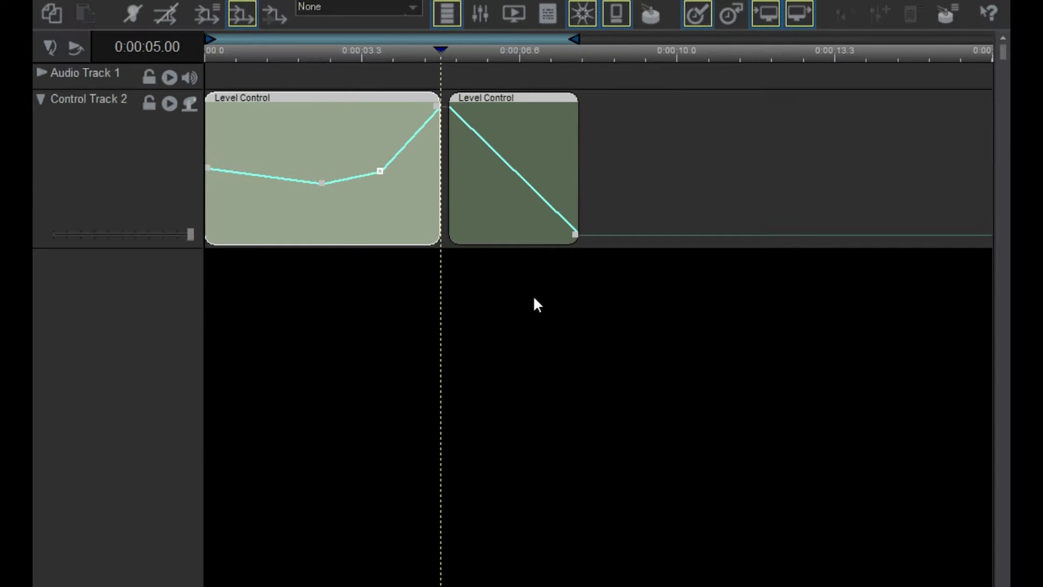
# Add two more envelope handles and drag handles into alternating zigzag peaks and dips.
pyautogui.rightClick(248, 128)
pyautogui.moveTo(384, 259)
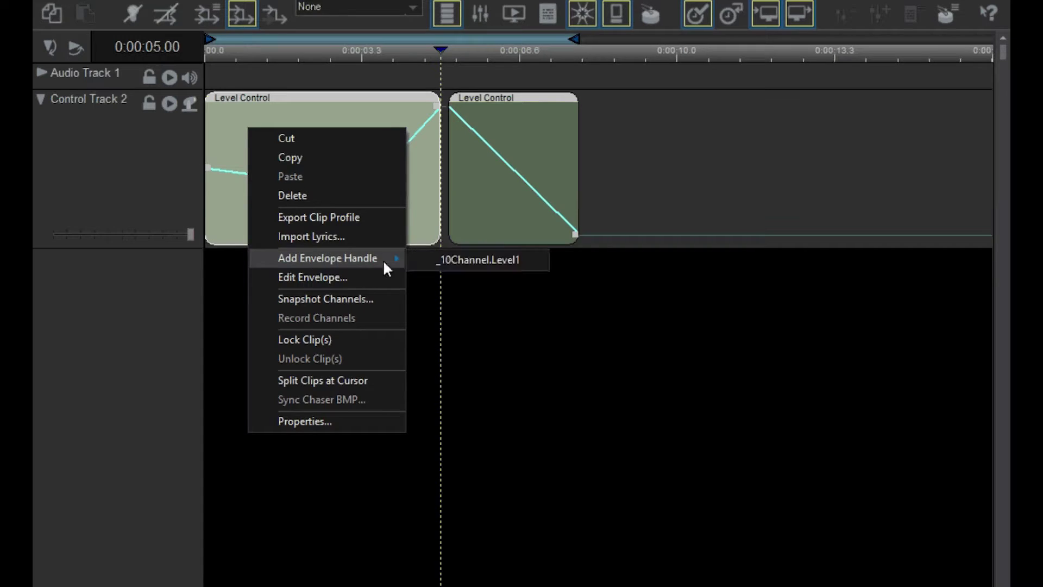
pyautogui.click(425, 262)
pyautogui.rightClick(270, 214)
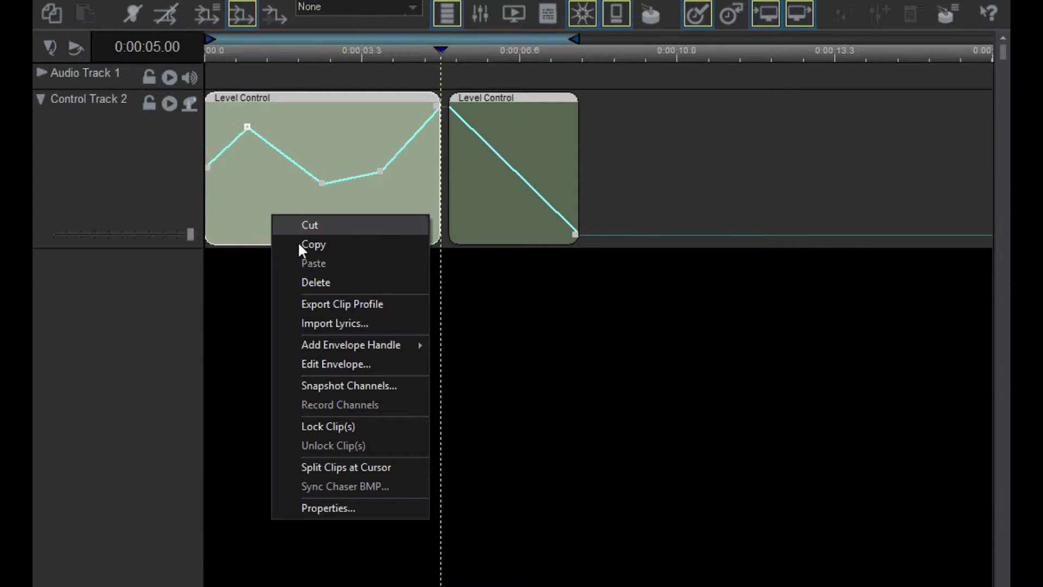
pyautogui.moveTo(344, 344)
pyautogui.click(522, 348)
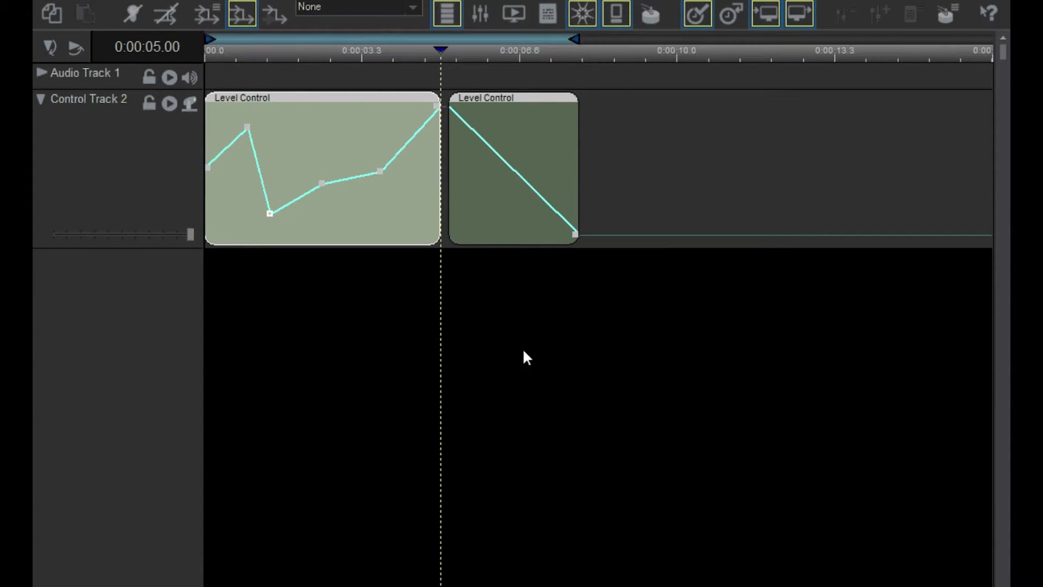
pyautogui.moveTo(322, 184); pyautogui.dragTo(314, 132)
pyautogui.moveTo(368, 169); pyautogui.dragTo(389, 212)
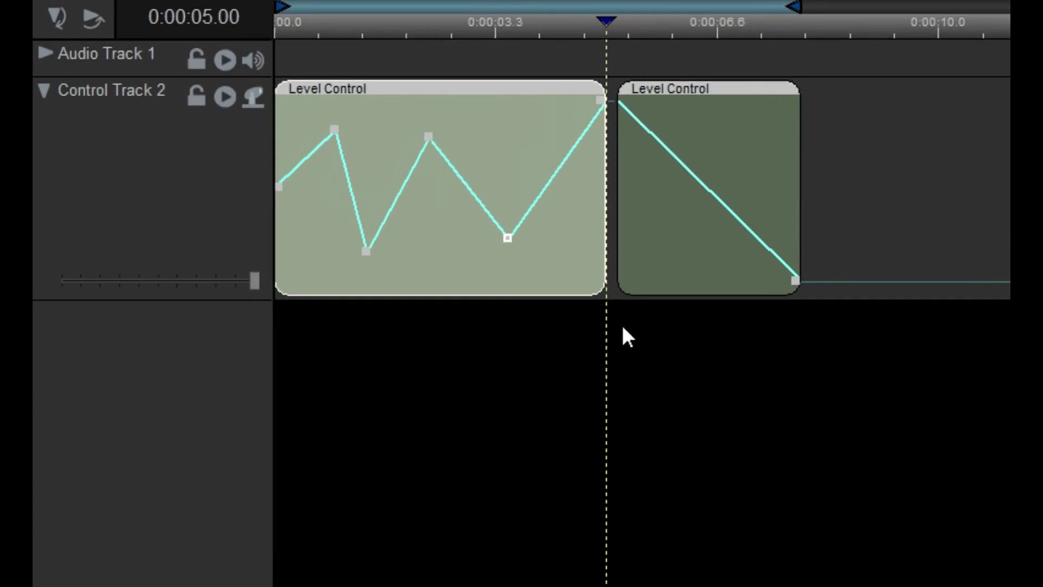
# Set one envelope handle's curve type to Step, then open Set Curve Type on another handle.
pyautogui.rightClick(505, 241)
pyautogui.moveTo(540, 262)
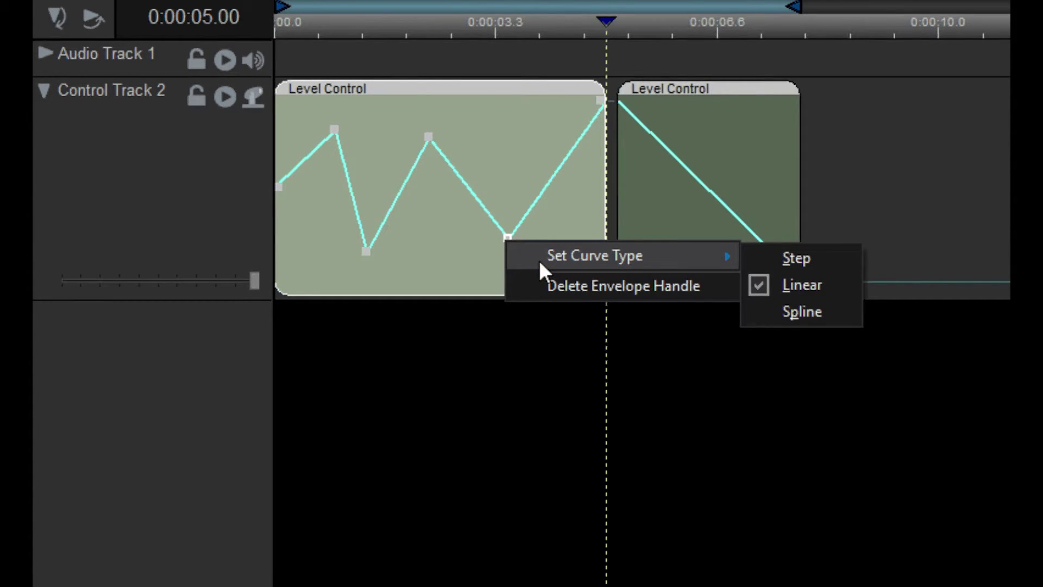
pyautogui.click(785, 262)
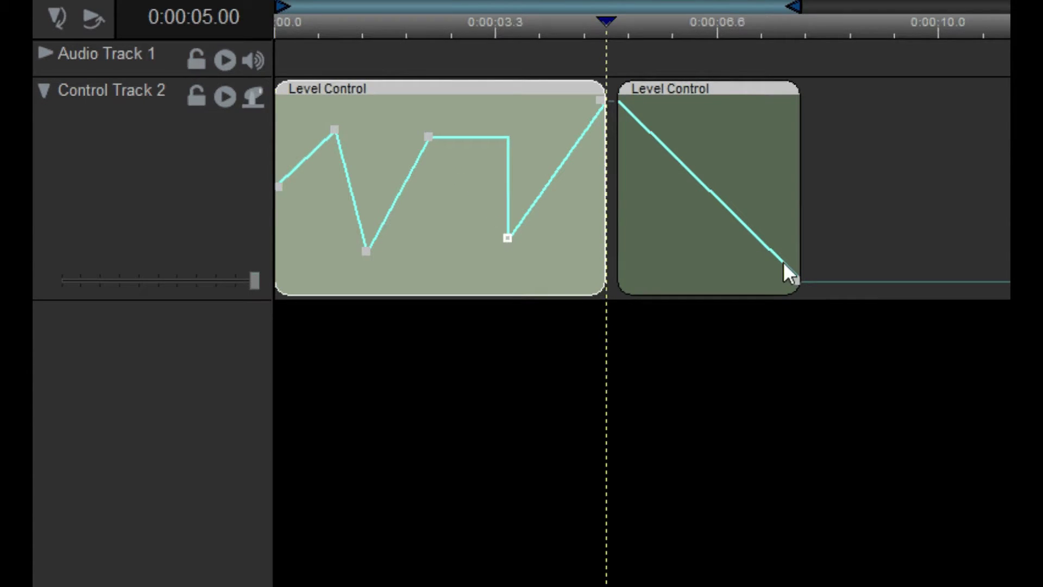
pyautogui.rightClick(367, 252)
pyautogui.moveTo(368, 254)
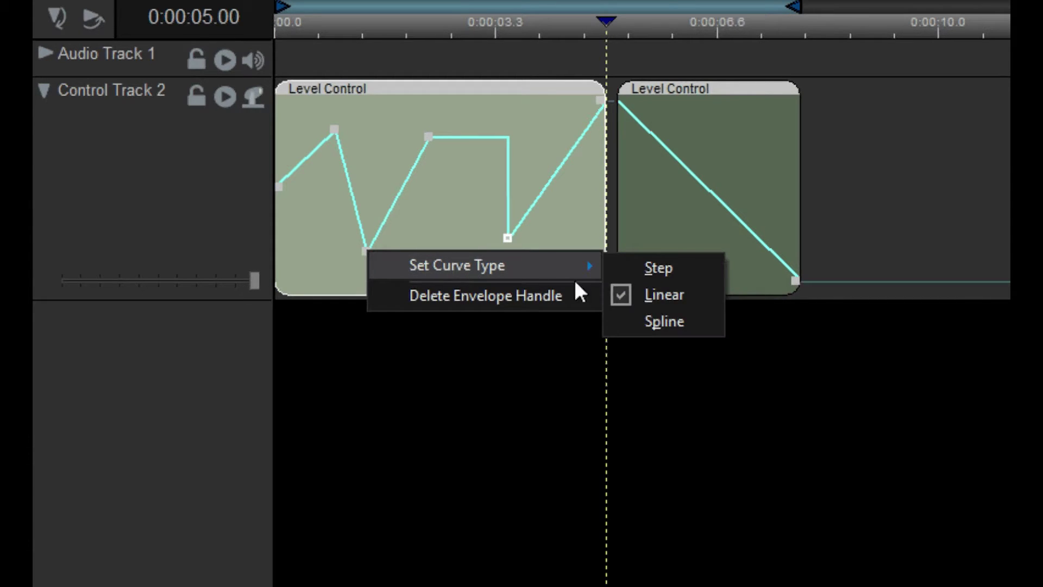
pyautogui.click(685, 315)
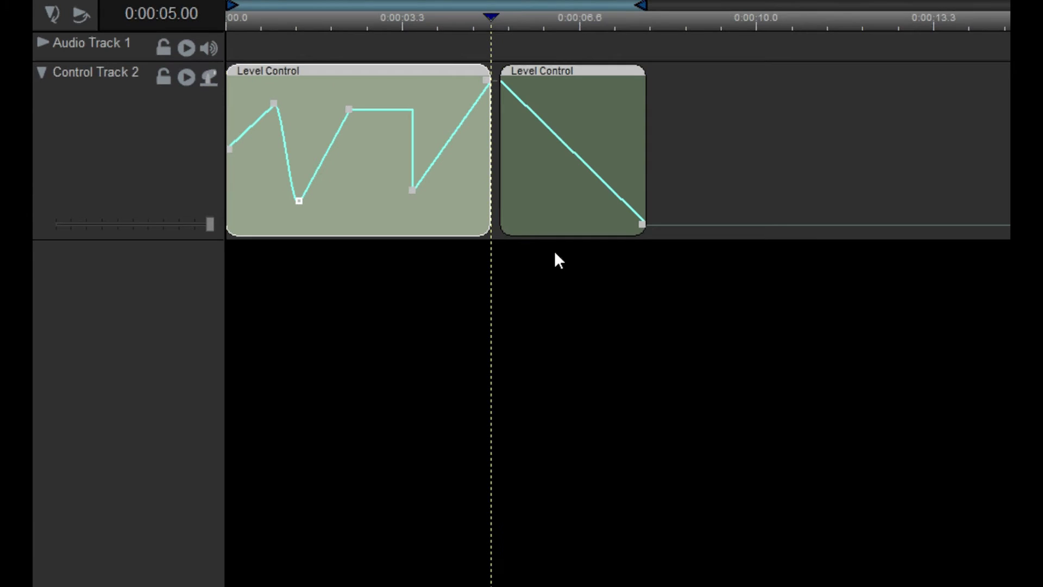
# With Scale envelopes on resize checked, shorten the first clip to about 2.9 seconds.
pyautogui.rightClick(463, 216)
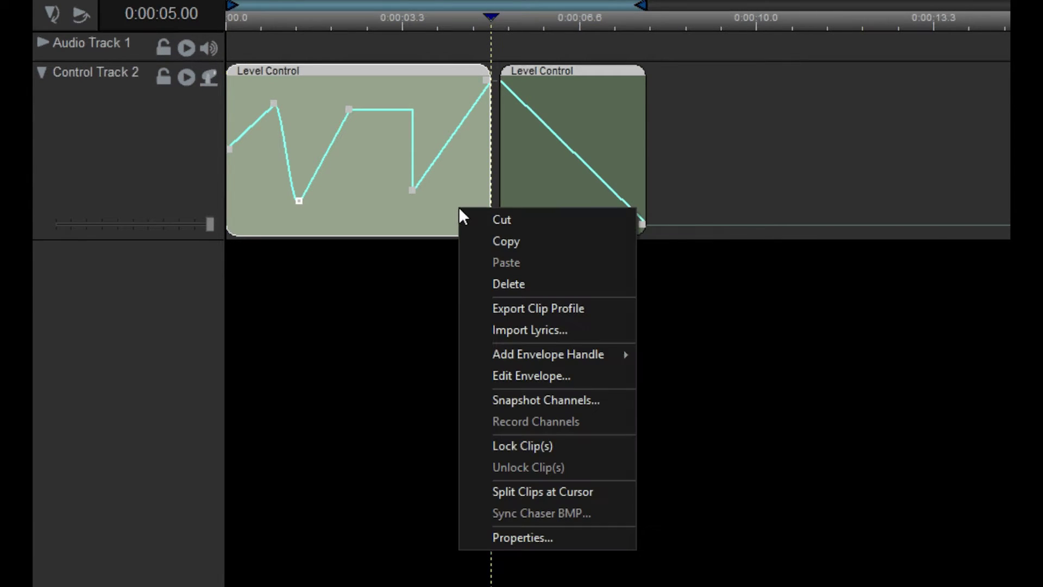
pyautogui.click(585, 535)
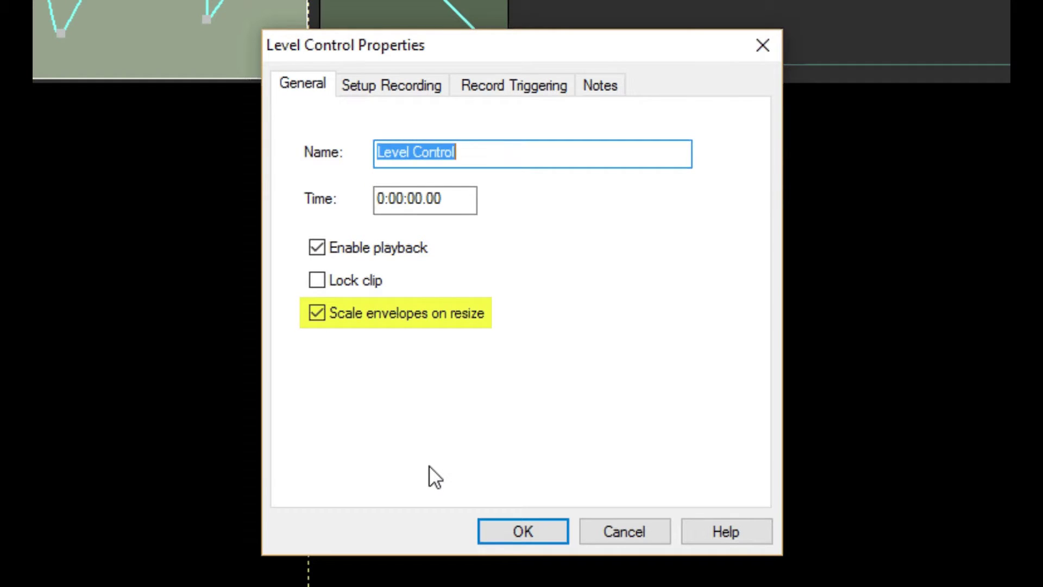
pyautogui.click(487, 530)
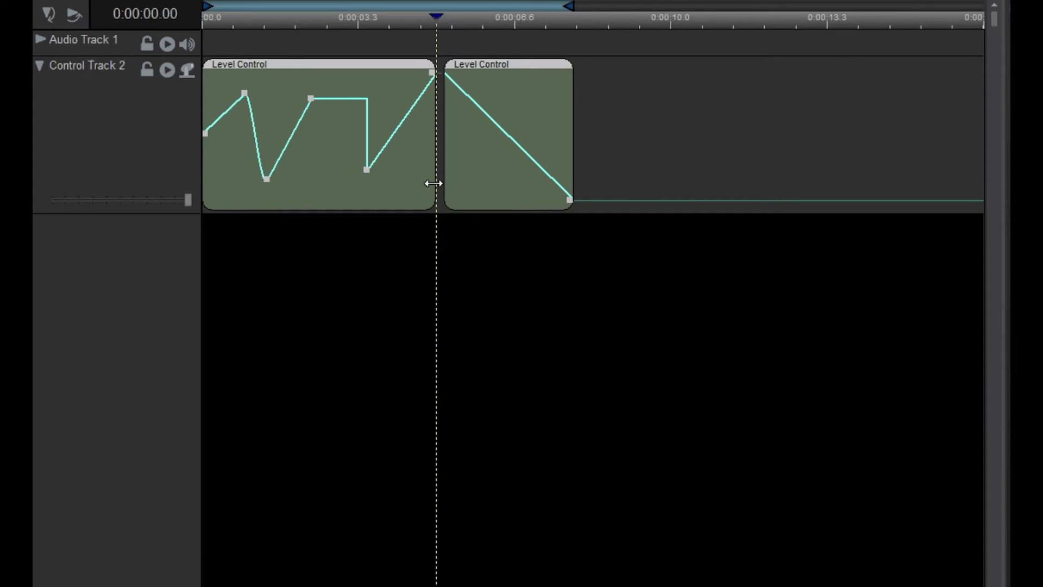
pyautogui.moveTo(431, 182); pyautogui.dragTo(336, 217)
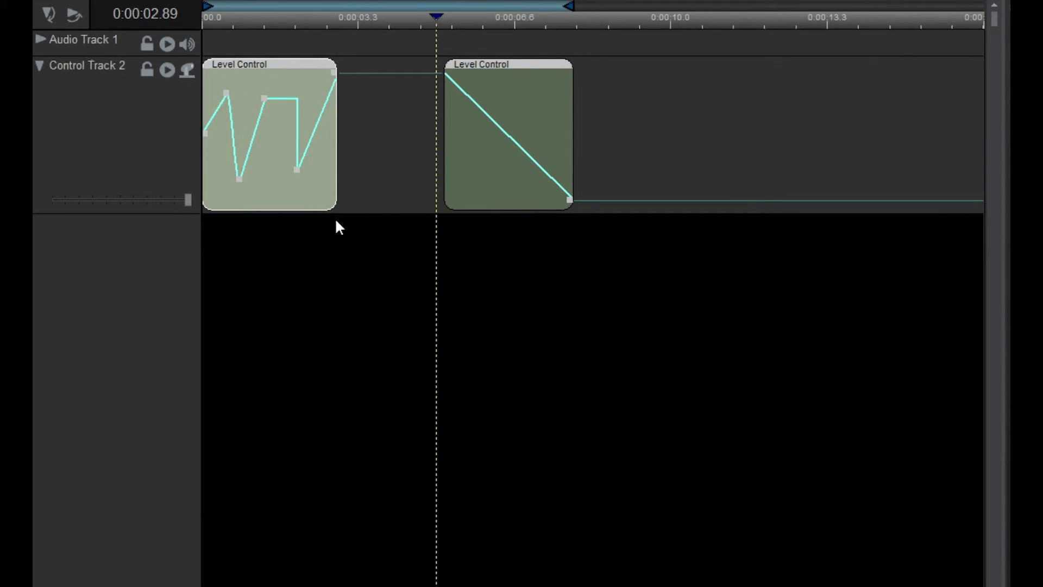
# Uncheck Scale envelopes on resize in the first clip's Properties.
pyautogui.rightClick(318, 186)
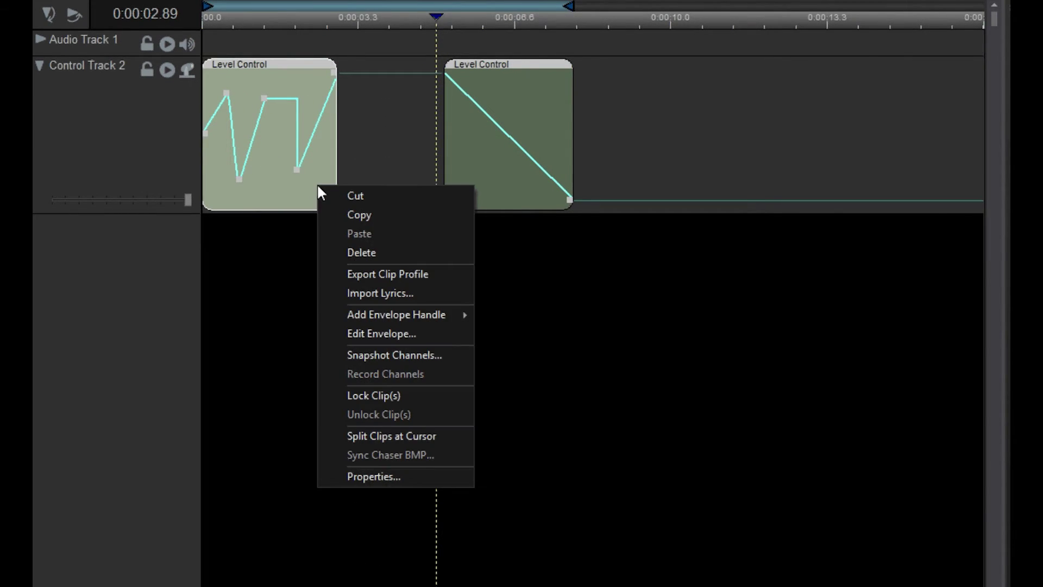
pyautogui.click(380, 475)
pyautogui.click(442, 371)
pyautogui.click(442, 370)
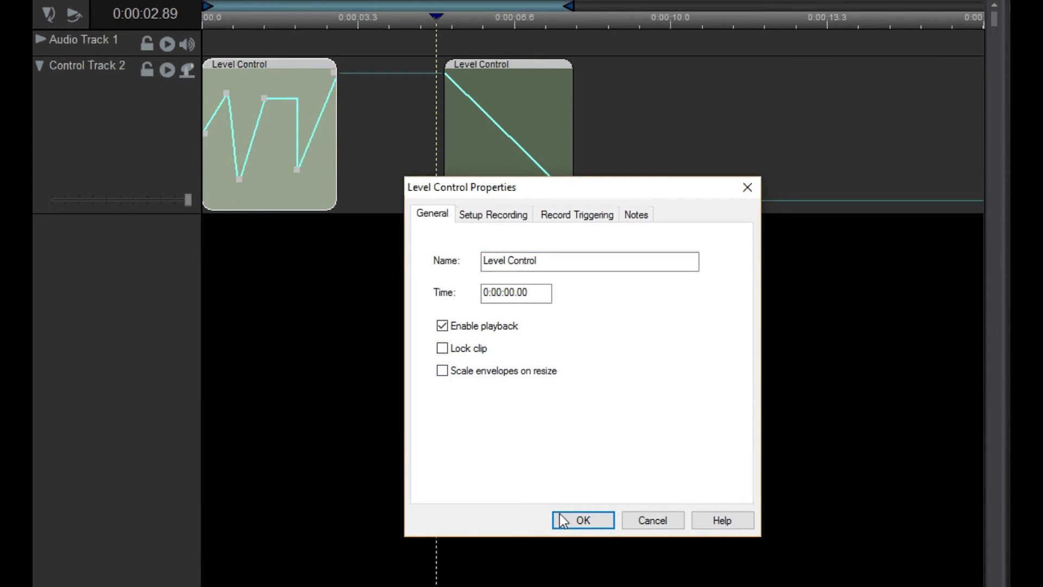
pyautogui.click(569, 522)
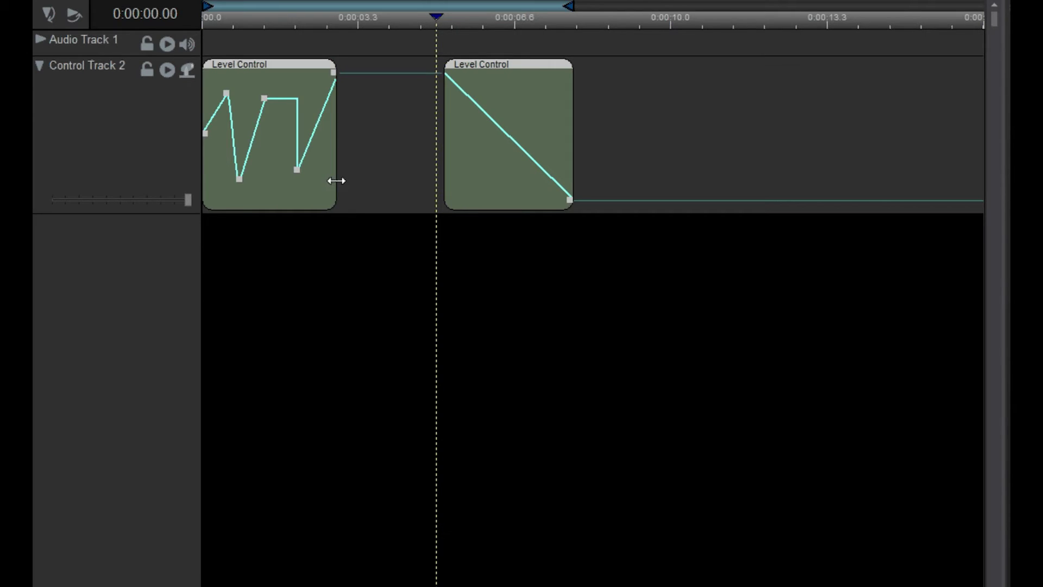
# Trim the first clip without envelope scaling, then undo the trim with Edit > Undo.
pyautogui.moveTo(336, 181); pyautogui.dragTo(343, 202)
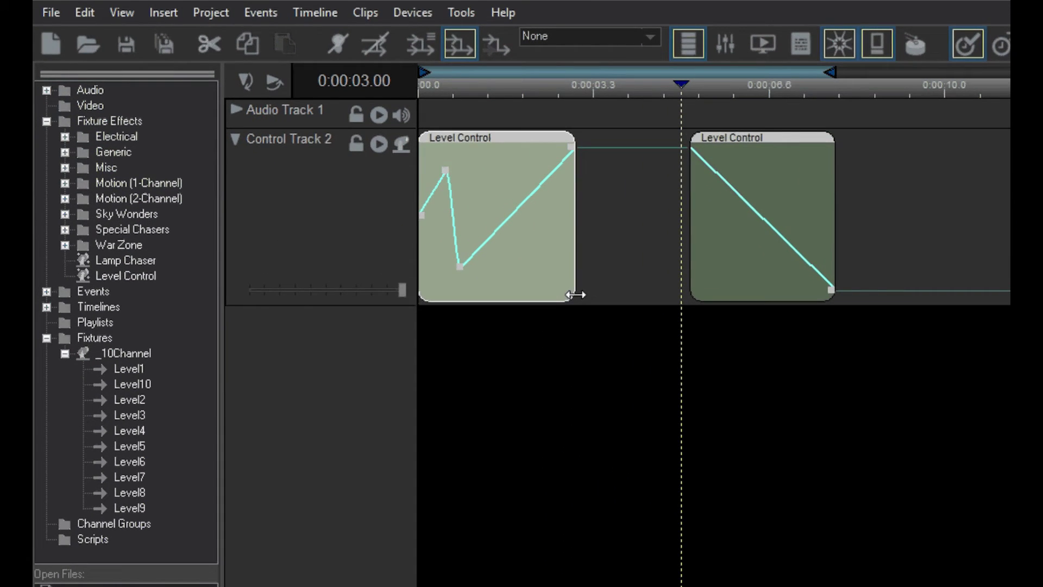
pyautogui.click(79, 13)
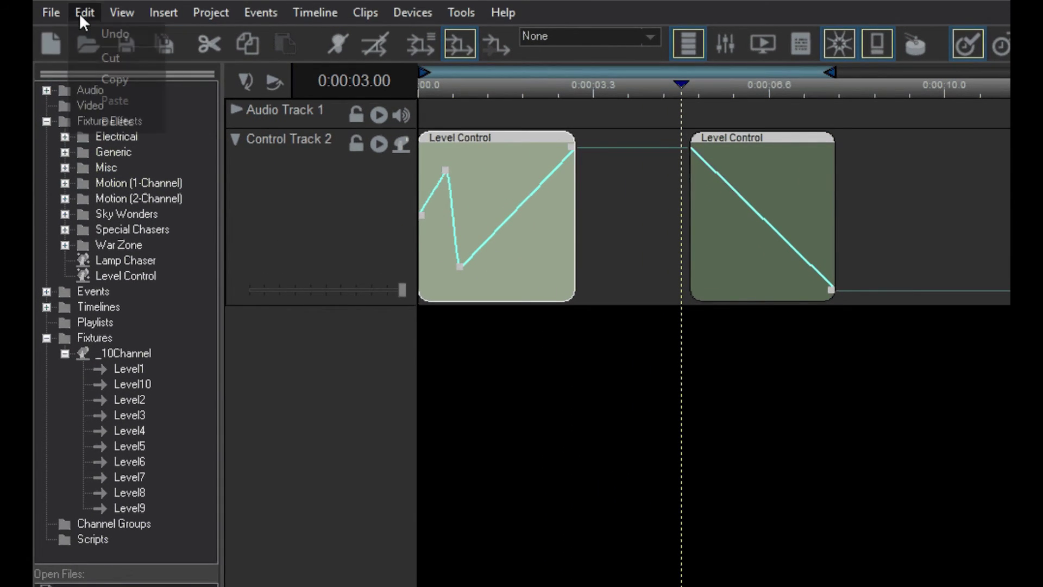
pyautogui.click(89, 28)
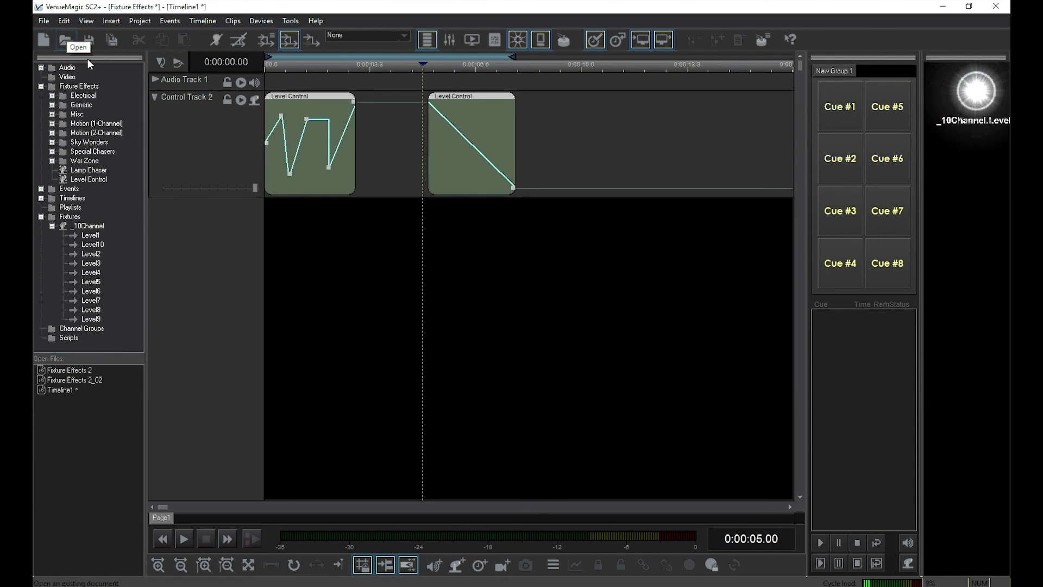
# Rewind Timeline1 to the start and play it through both Level Control clips.
pyautogui.click(164, 539)
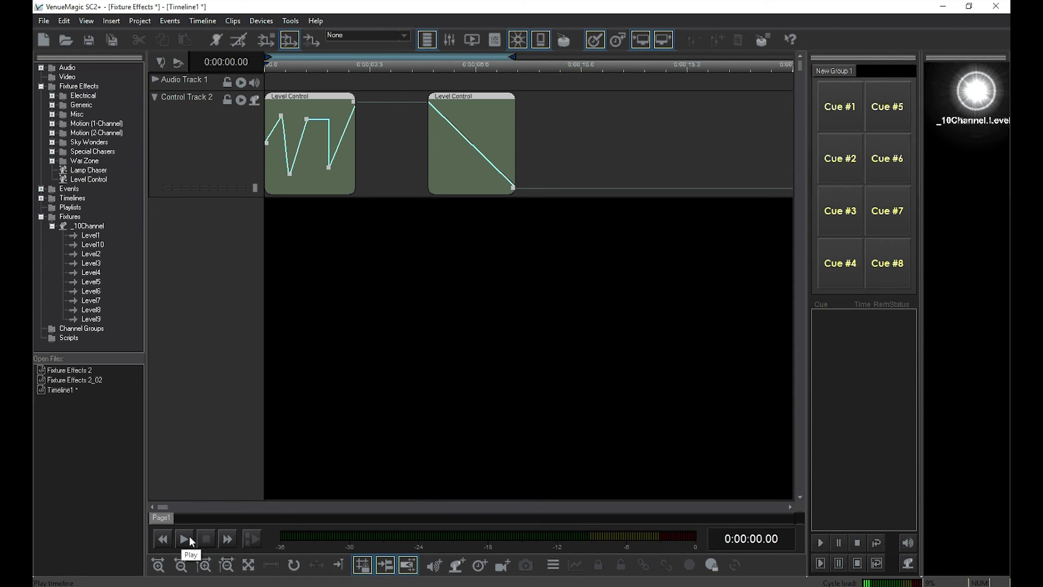
pyautogui.click(189, 538)
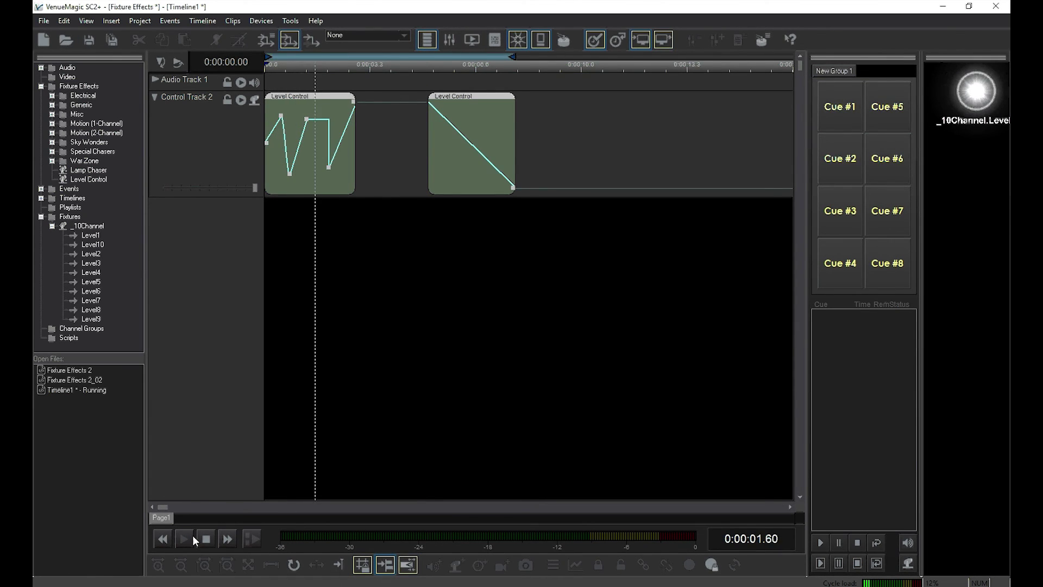